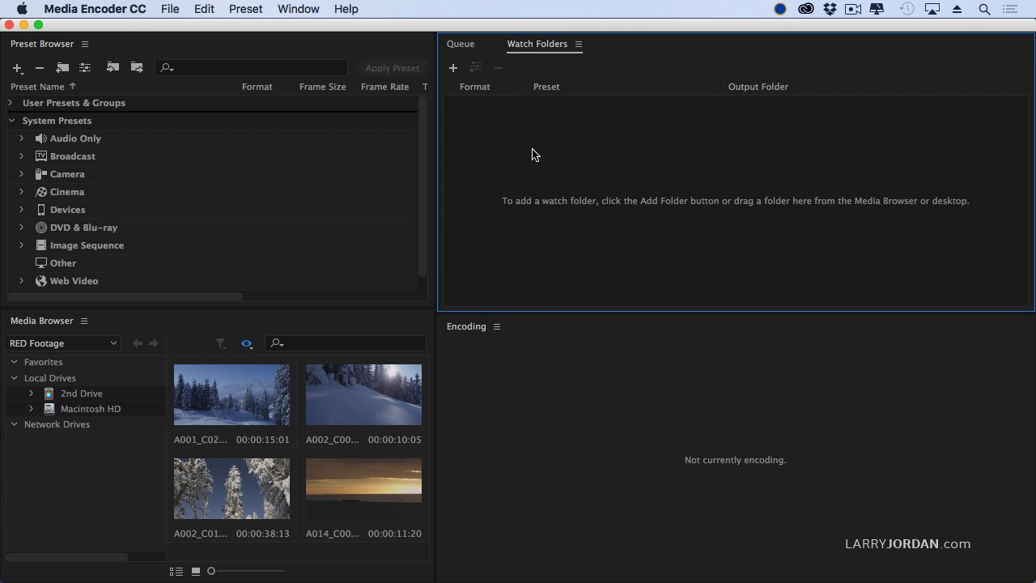
Step: Open the Compression Files folder and preview the LJA_Full_Logo_Mix.mov logo movie in Quick Look
left_click_drag(955, 22, 796, 23)
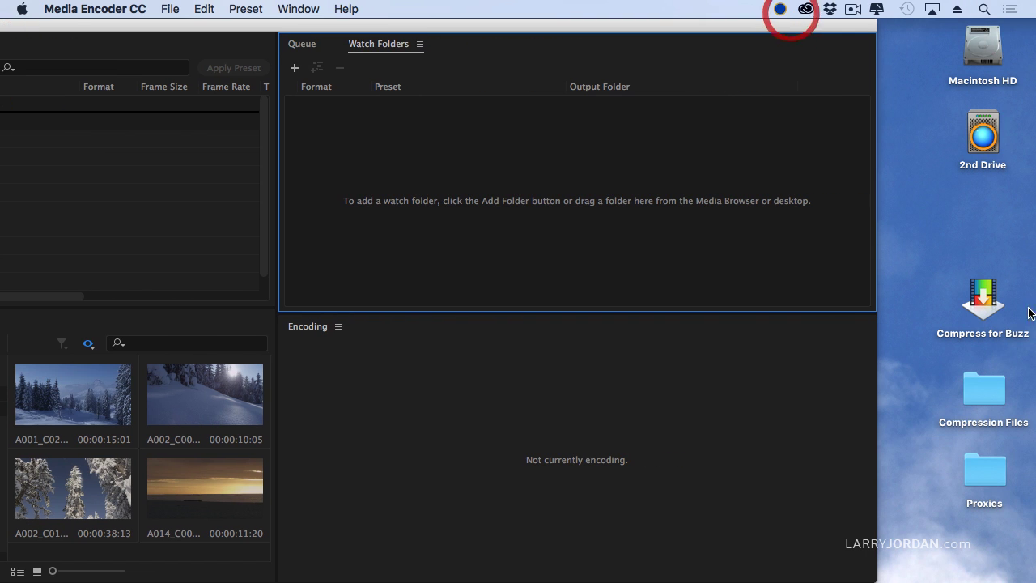
double_click(978, 392)
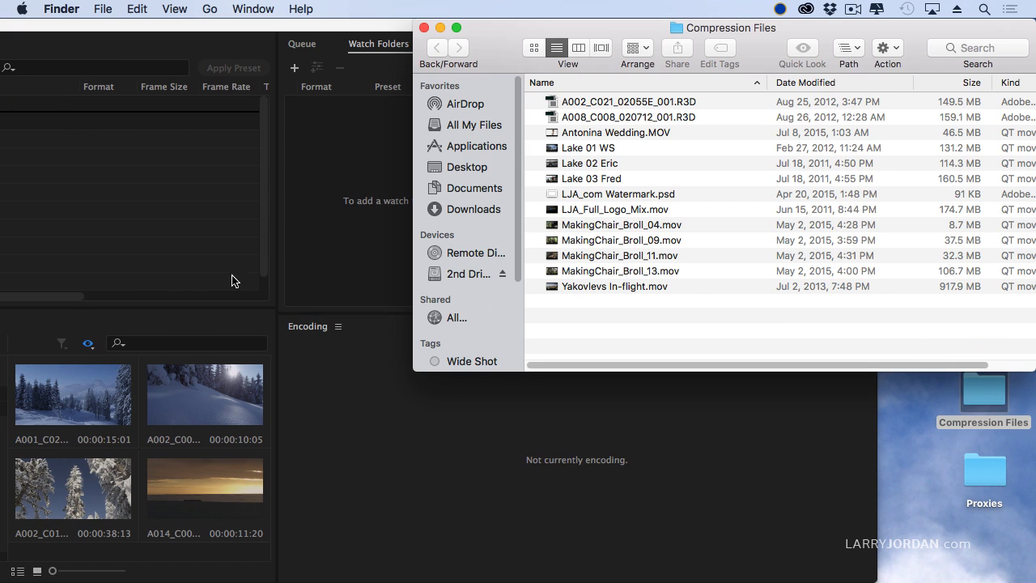
left_click(562, 209)
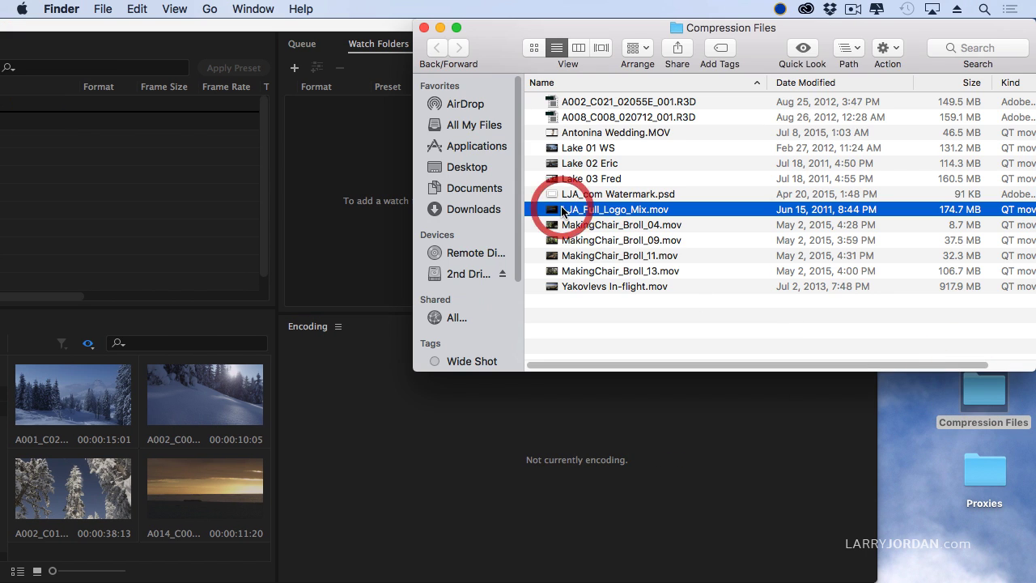
key("space")
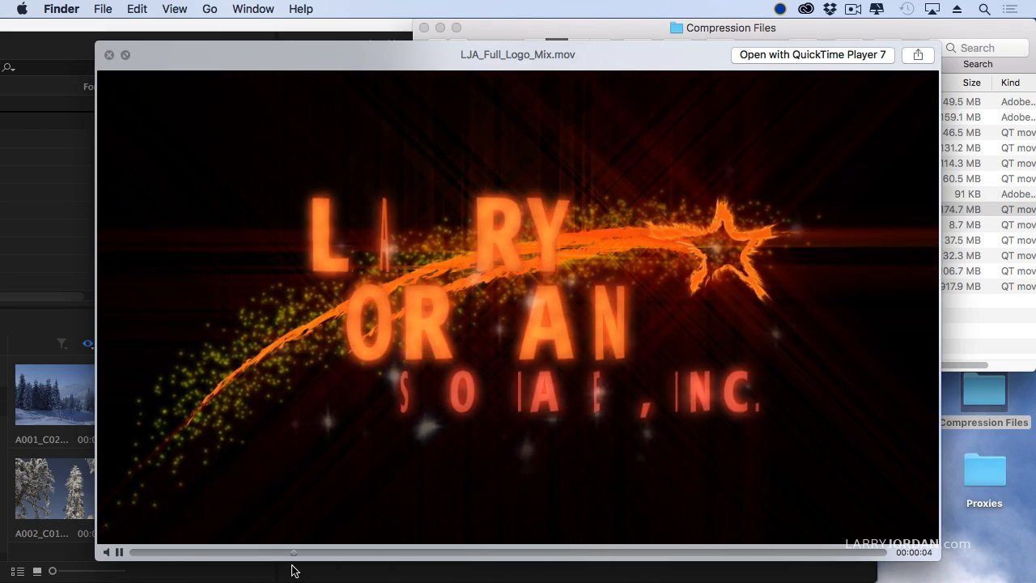
left_click(120, 553)
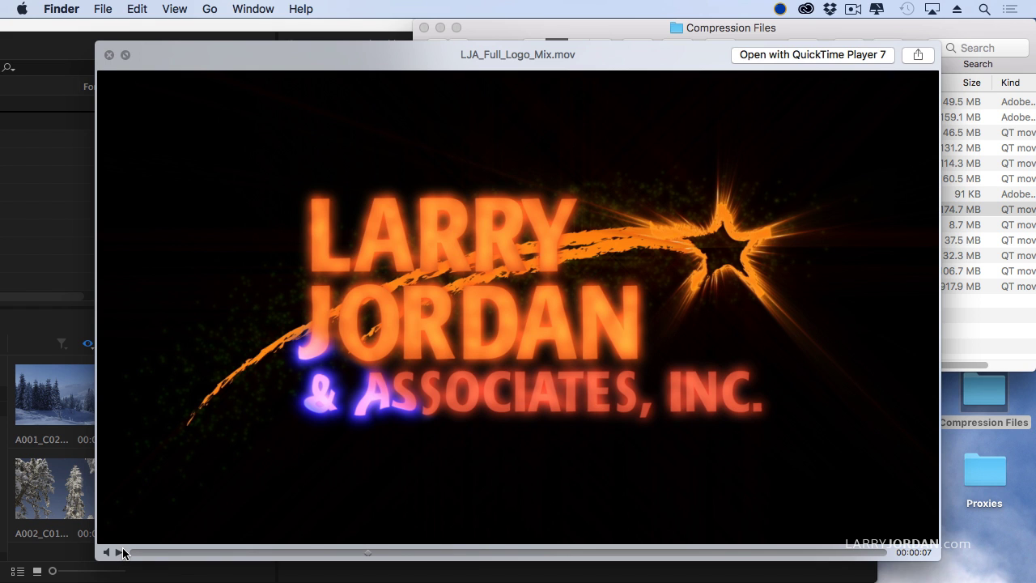
key("space")
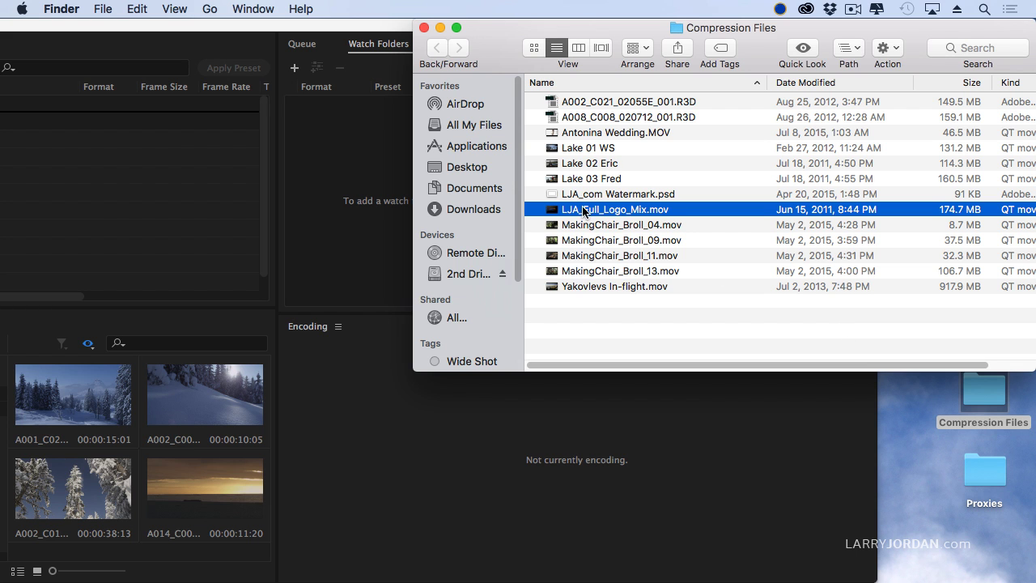
Step: Preview the Lake 01 WS, Lake 02 Eric and Lake 03 Fred clips in turn
left_click(599, 148)
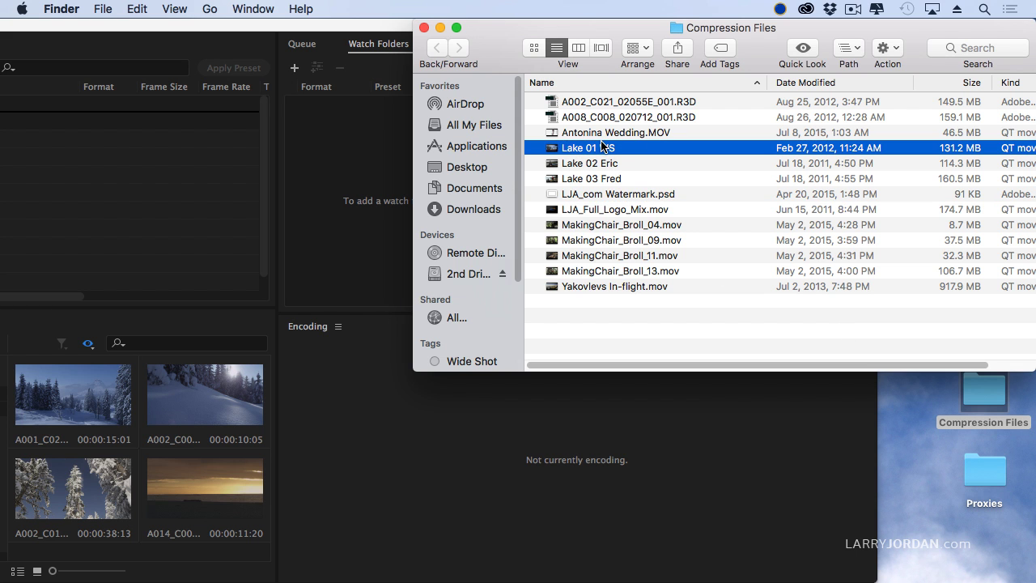
key("space")
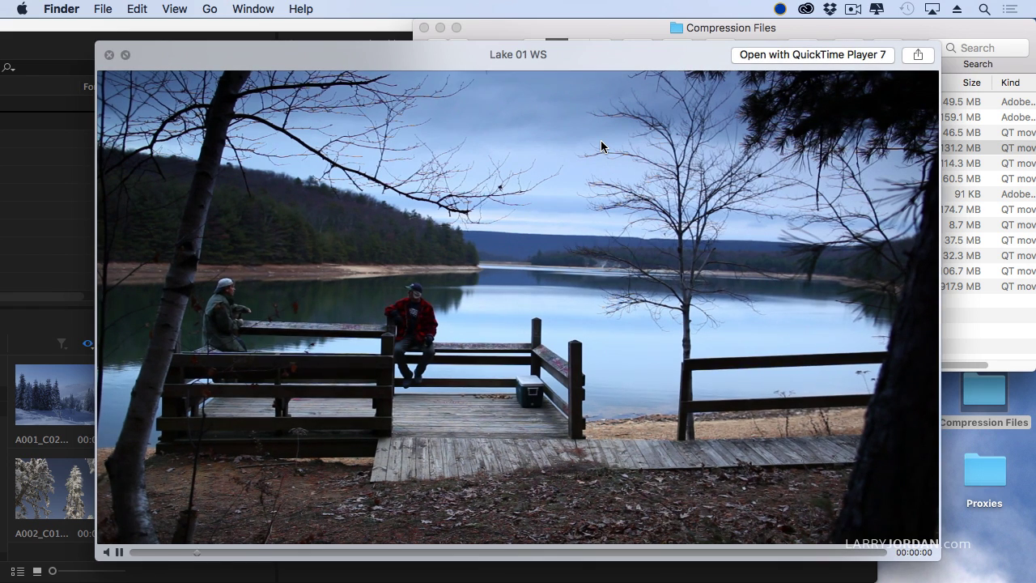
key("Down")
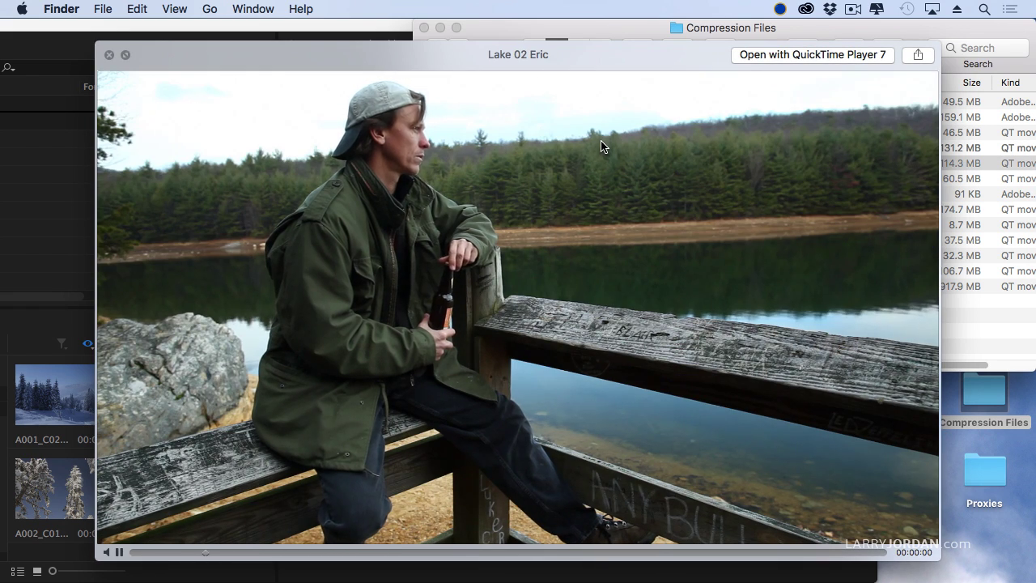
key("Down")
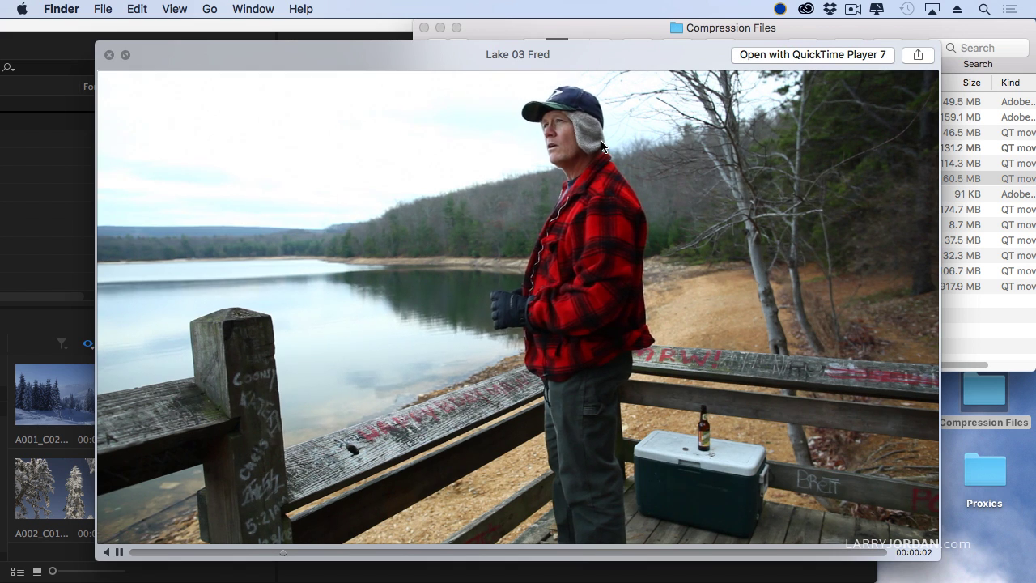
key("space")
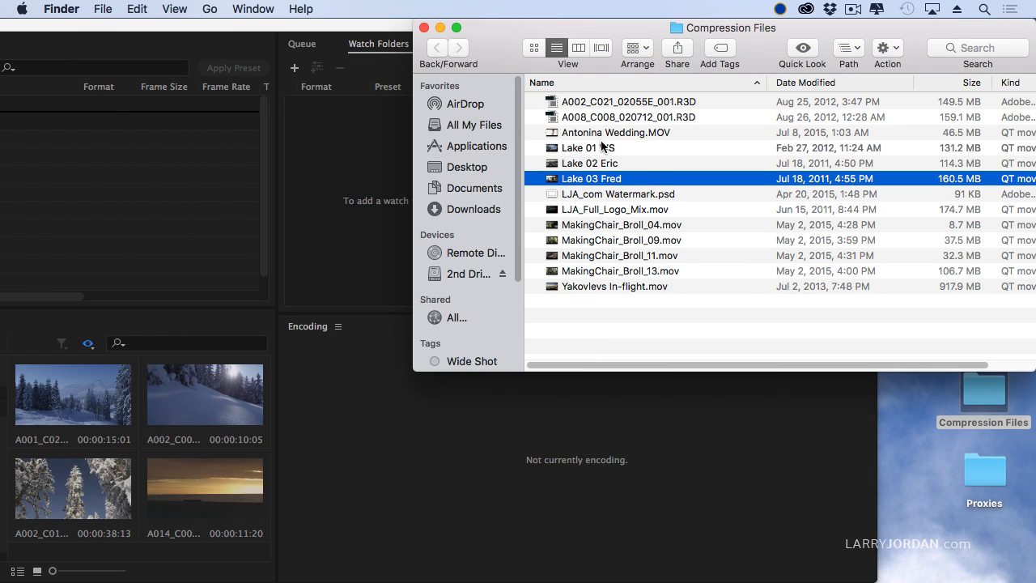
Step: Pick the logo movie, then Lake 01 WS, Lake 02 Eric and Lake 03 Fred in order
left_click(594, 209)
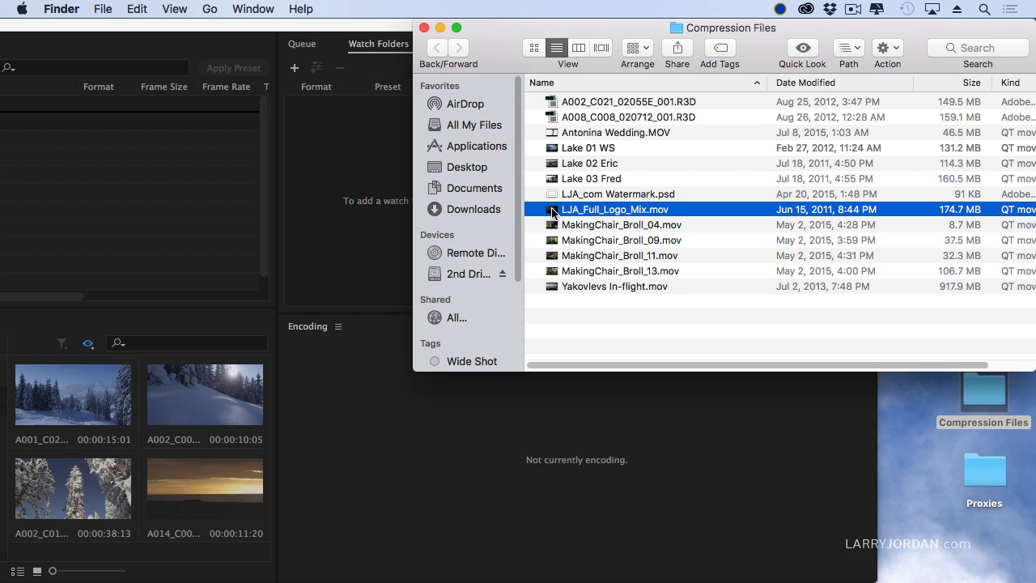
left_click(554, 150)
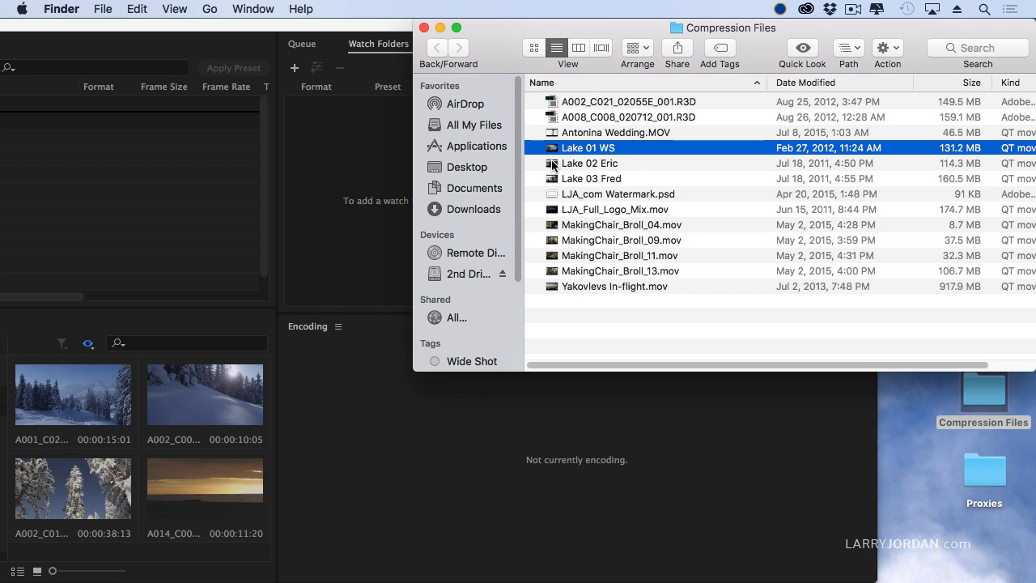
left_click(554, 165)
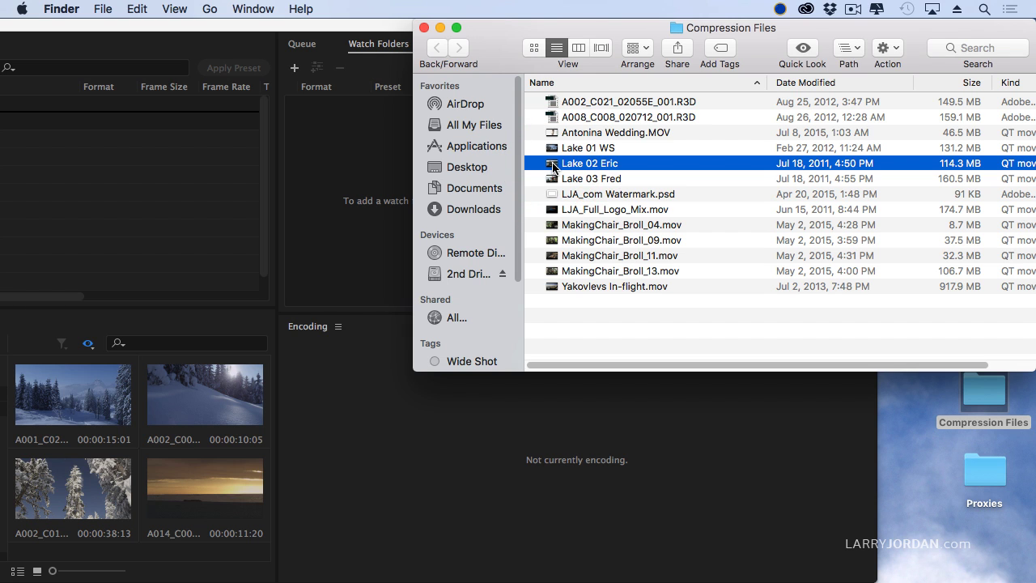
left_click(549, 178)
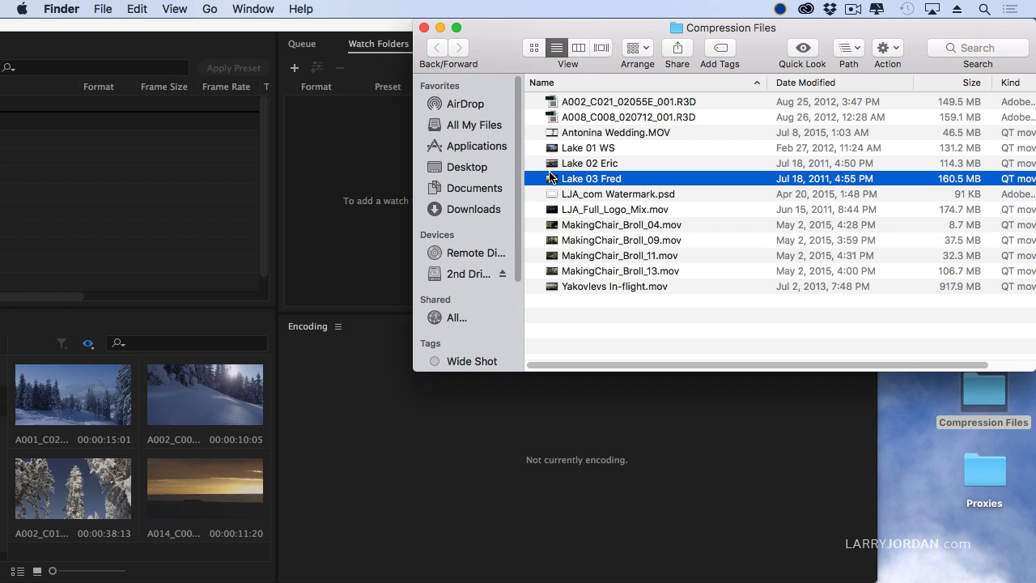
left_click_drag(501, 28, 688, 34)
Step: Bring Media Encoder to the front full-screen and start adding source files from the File menu
left_click(371, 163)
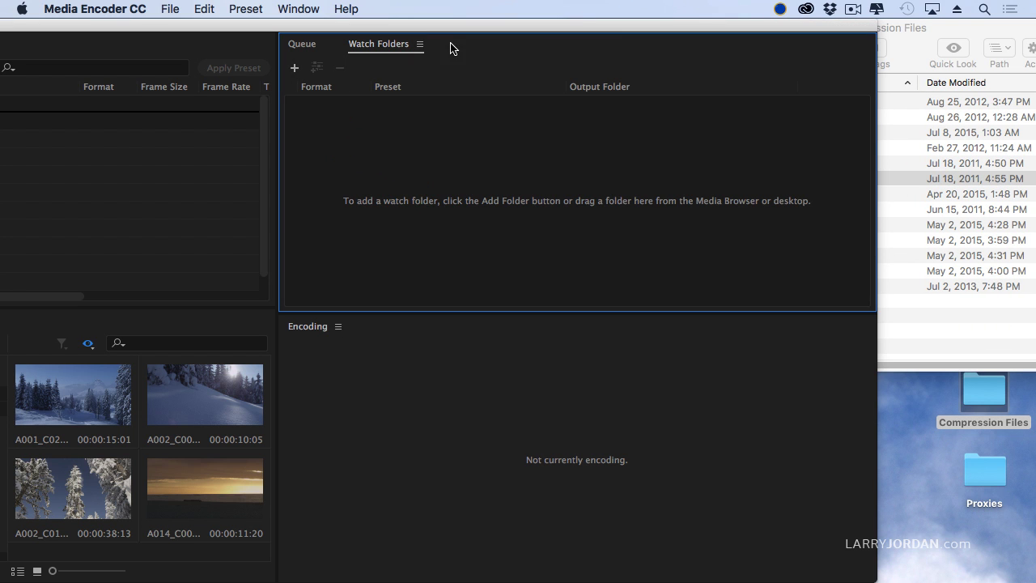
double_click(430, 24)
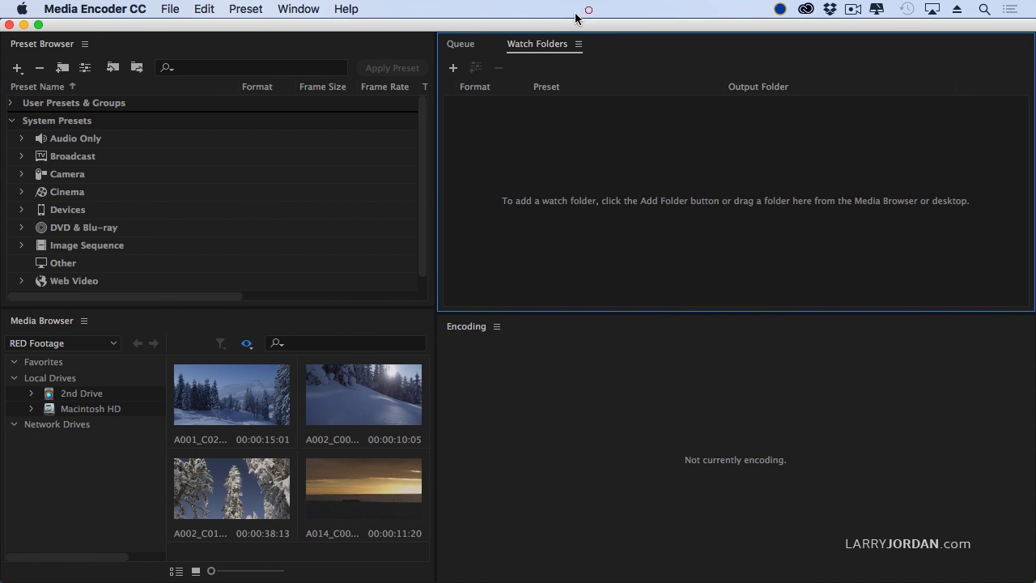
left_click(171, 8)
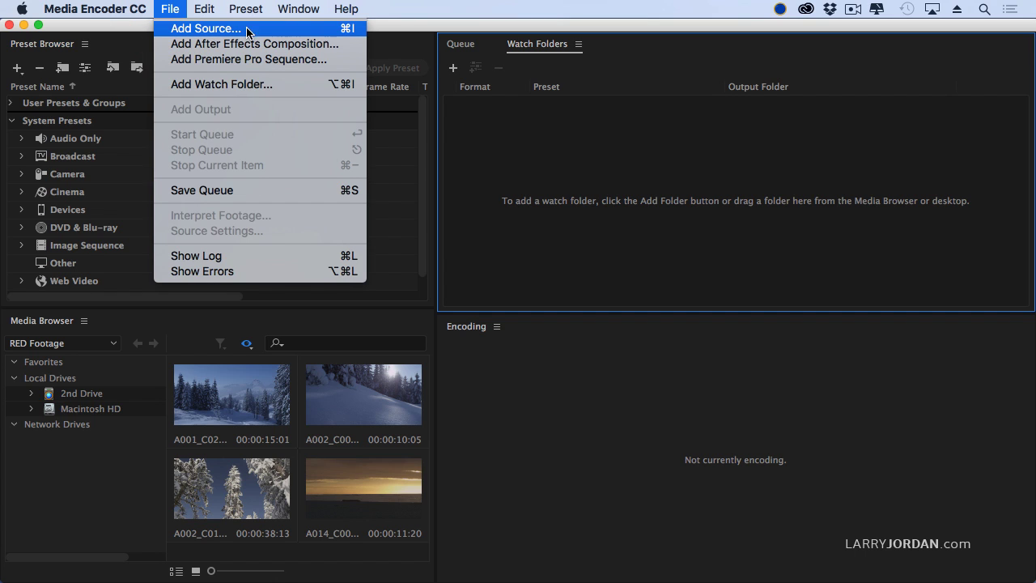
left_click(361, 31)
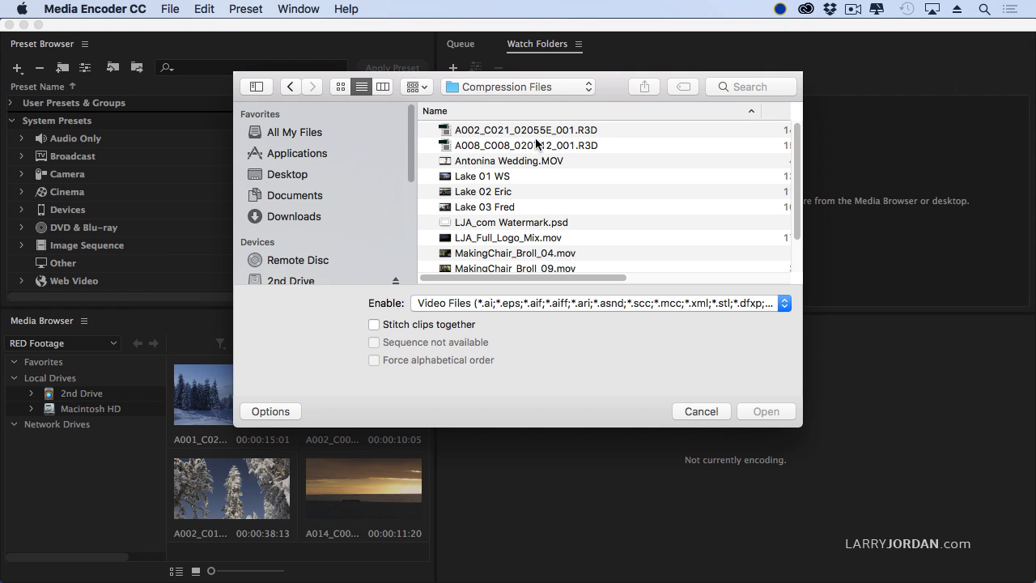
Step: Select LJA_Full_Logo_Mix.mov plus the three Lake clips, with Stitch clips together ticked
left_click(493, 238)
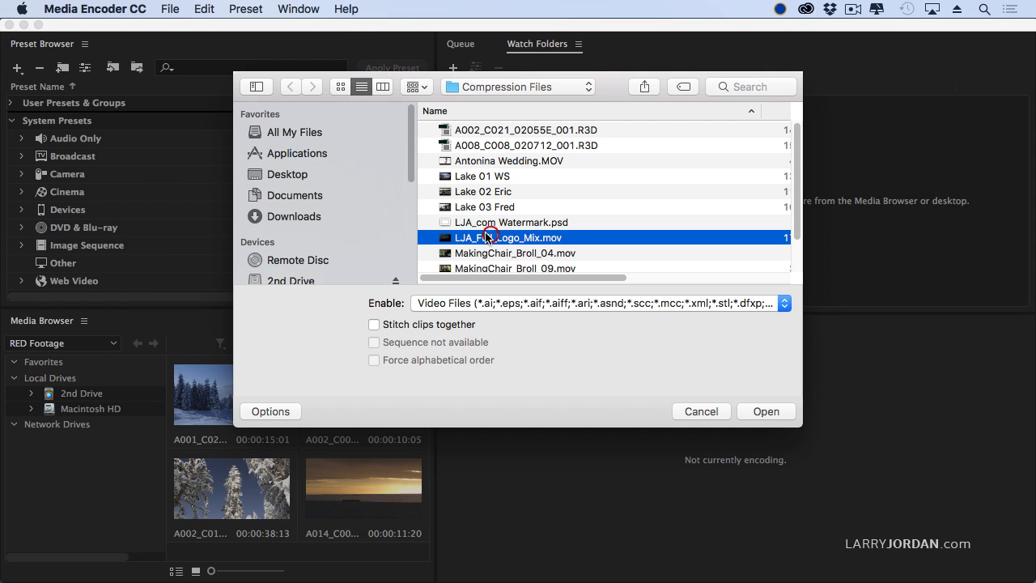
left_click(484, 175, "super")
left_click(486, 191, "super")
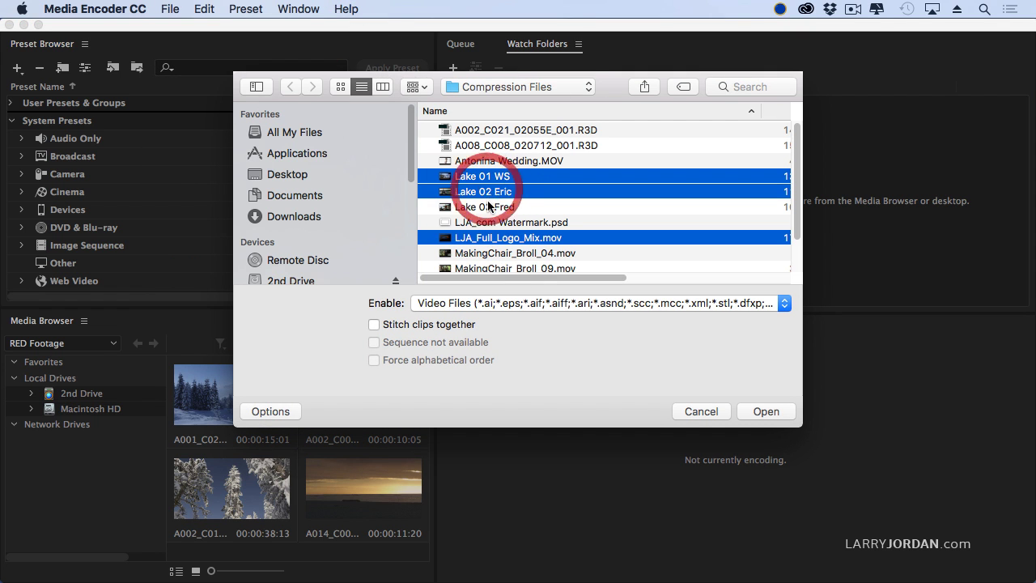
left_click(486, 206, "super")
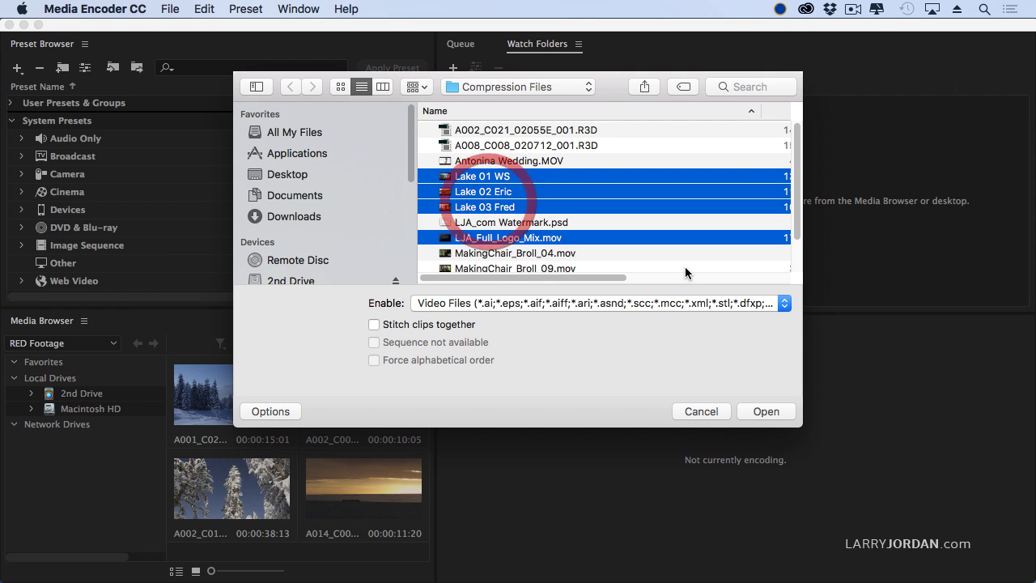
left_click(373, 323)
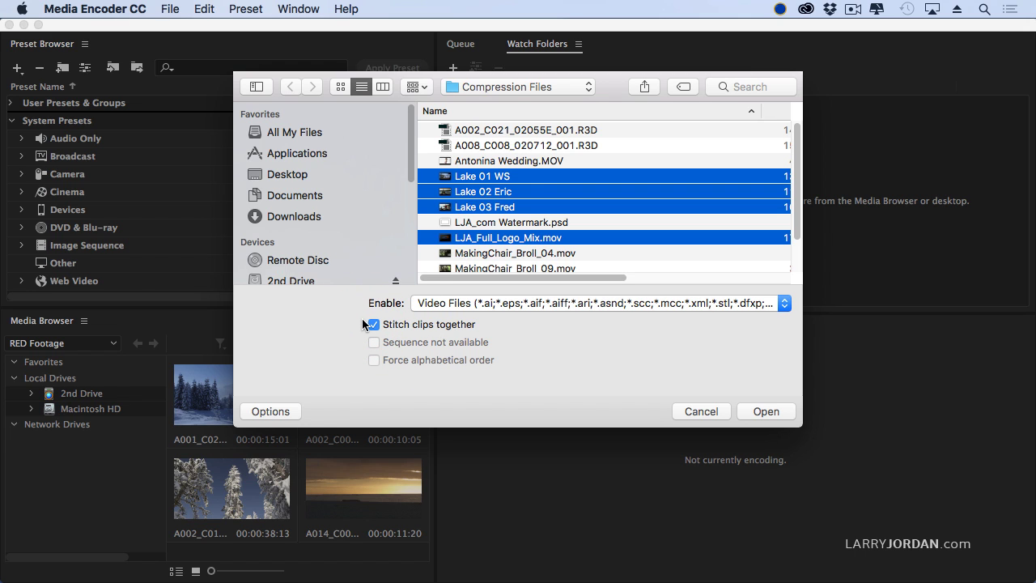
Step: Import the stitched clip and reorder its sources: logo, Lake 03 Fred, Lake 02 Eric, Lake 01 WS
left_click(765, 411)
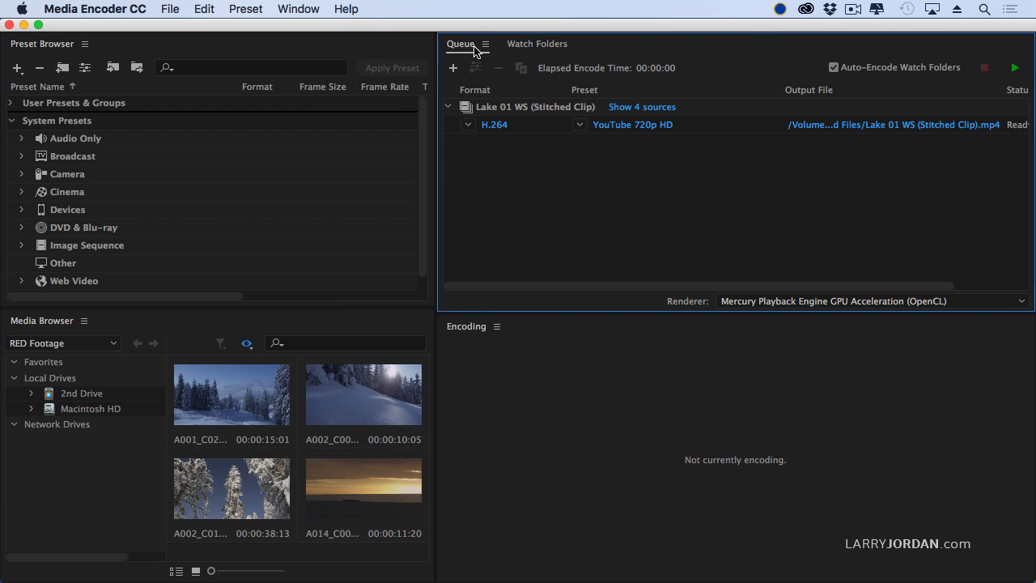
left_click(625, 107)
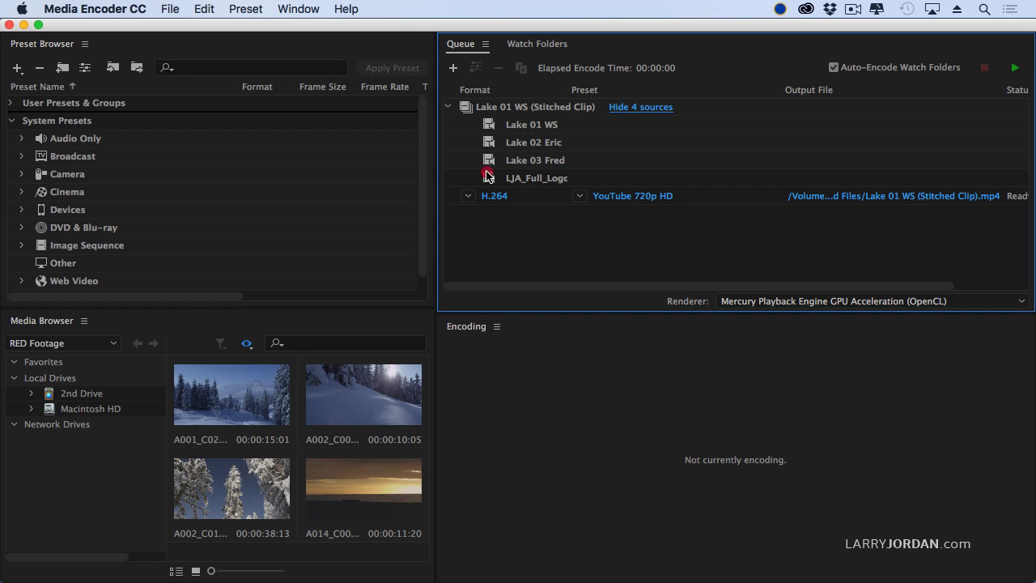
left_click(524, 178)
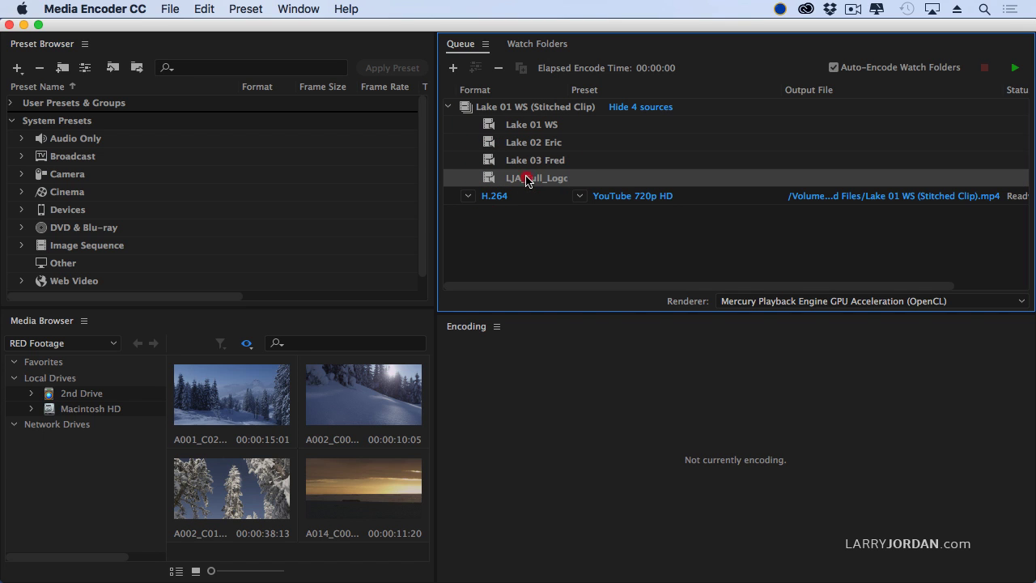
left_click_drag(527, 178, 531, 118)
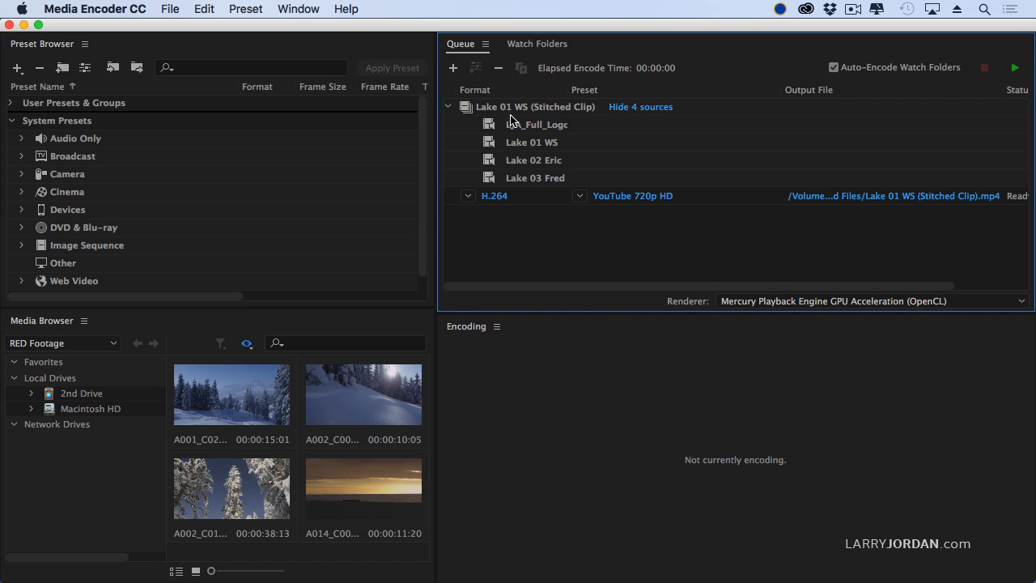
left_click_drag(527, 182, 535, 132)
left_click(521, 180)
left_click_drag(521, 180, 522, 162)
left_click_drag(791, 30, 728, 24)
Step: Drag Antonina Wedding.MOV from Finder into the stitched clip and place it after Lake 03 Fred
left_click(949, 35)
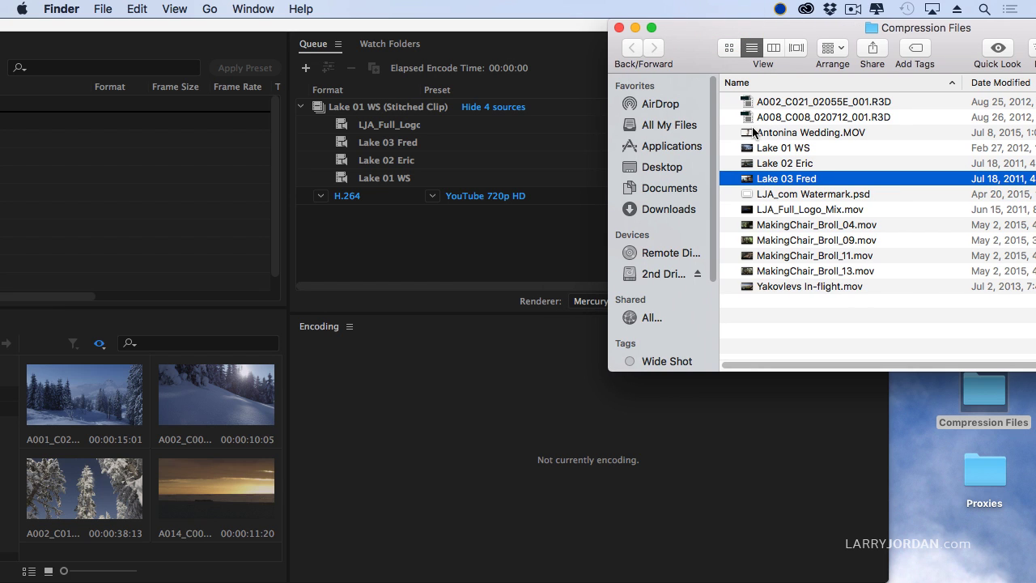
left_click_drag(754, 132, 398, 122)
left_click(346, 129)
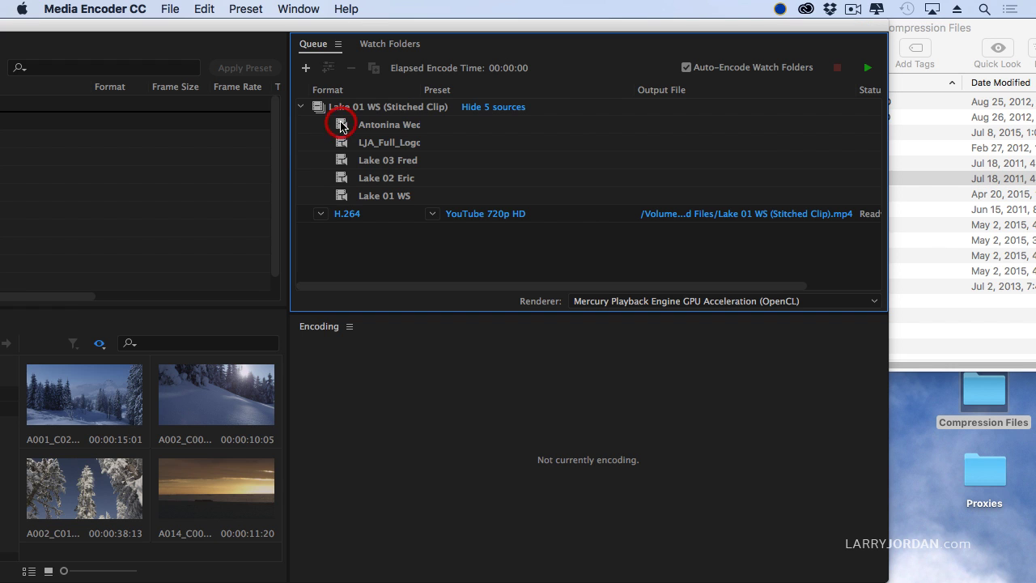
left_click_drag(341, 125, 344, 168)
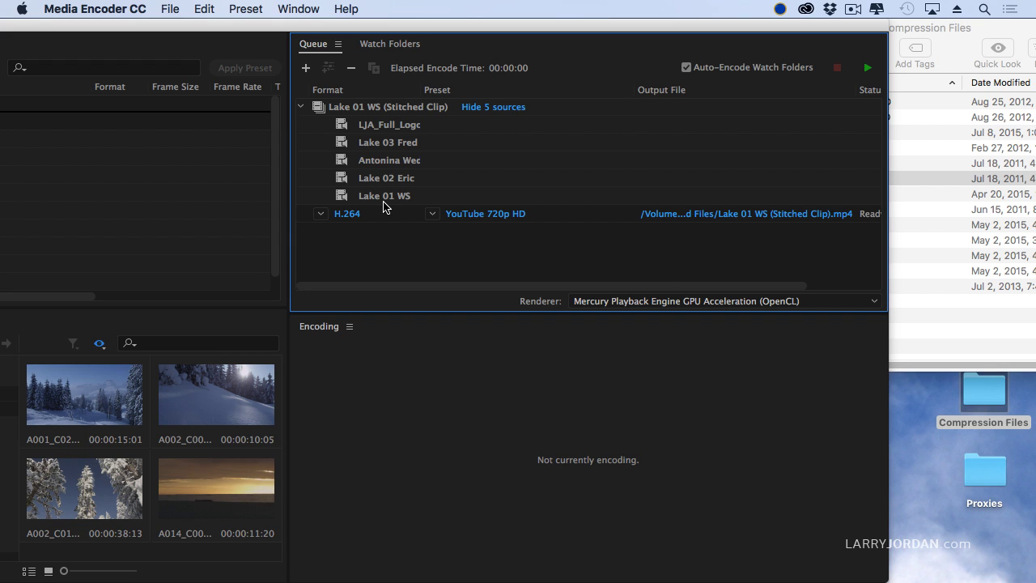
Step: Maximize Media Encoder and start the queue to encode the five-source stitched clip
double_click(328, 24)
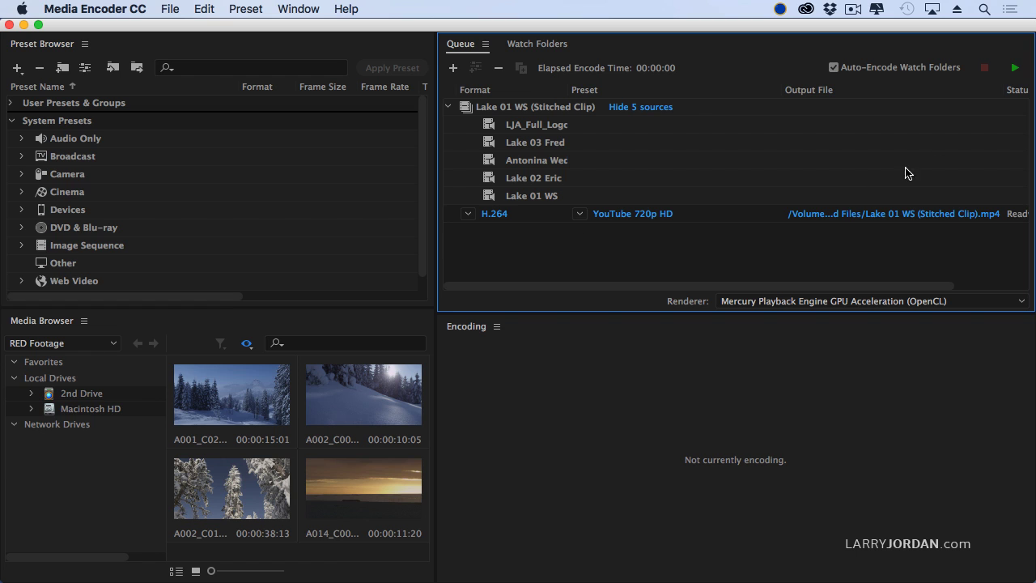
left_click(1015, 67)
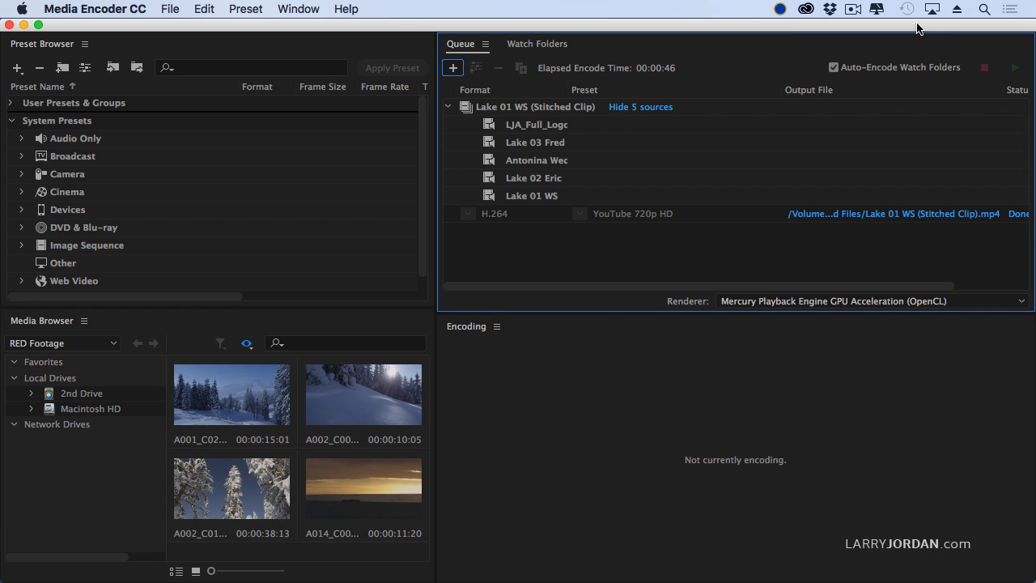
Step: Open the Compressed Files folder on 2nd Drive in a fresh Finder window
left_click_drag(916, 26, 706, 26)
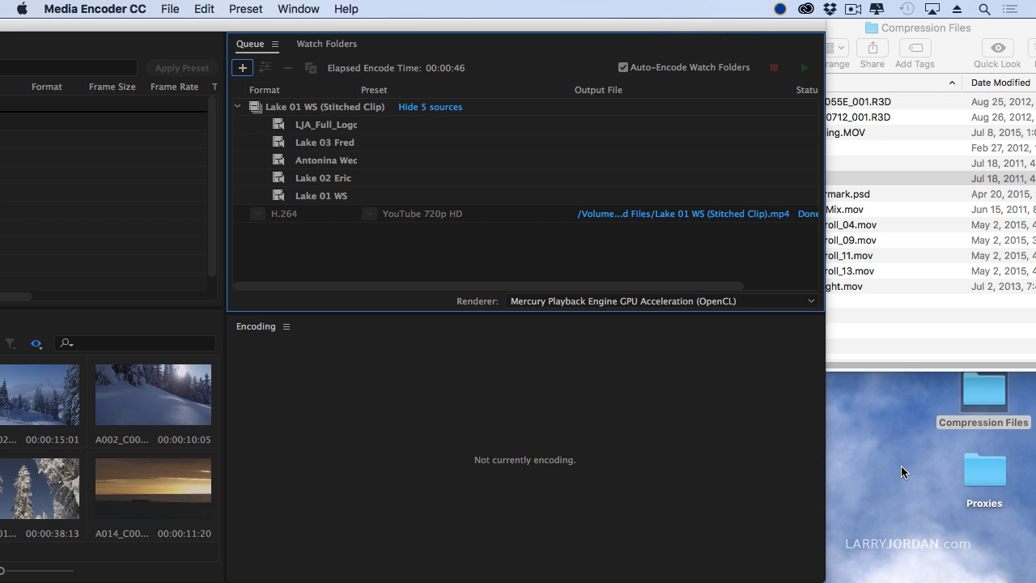
left_click(895, 318)
key("super+w")
left_click(983, 133)
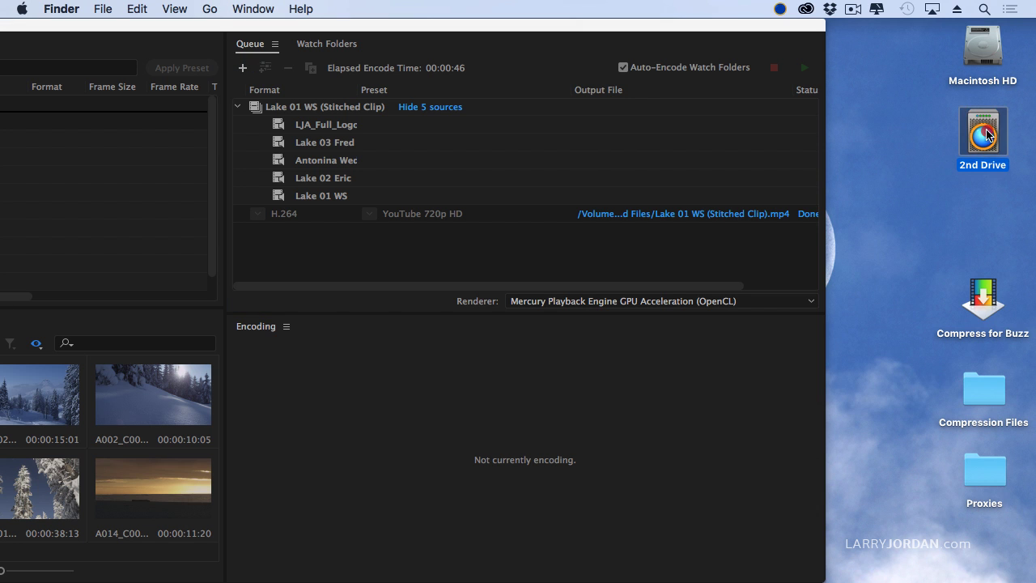
double_click(976, 148)
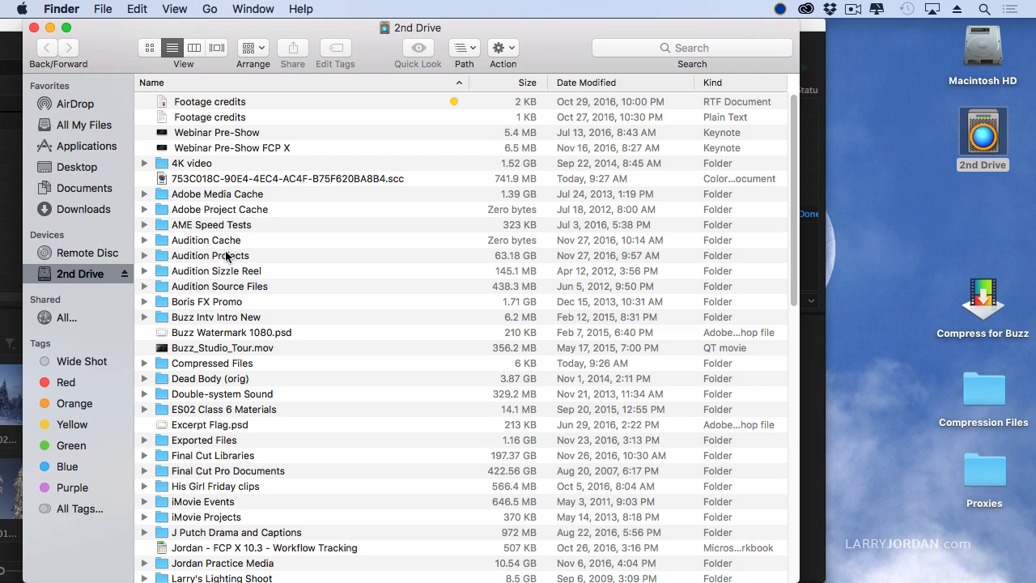
left_click(170, 364)
double_click(170, 364)
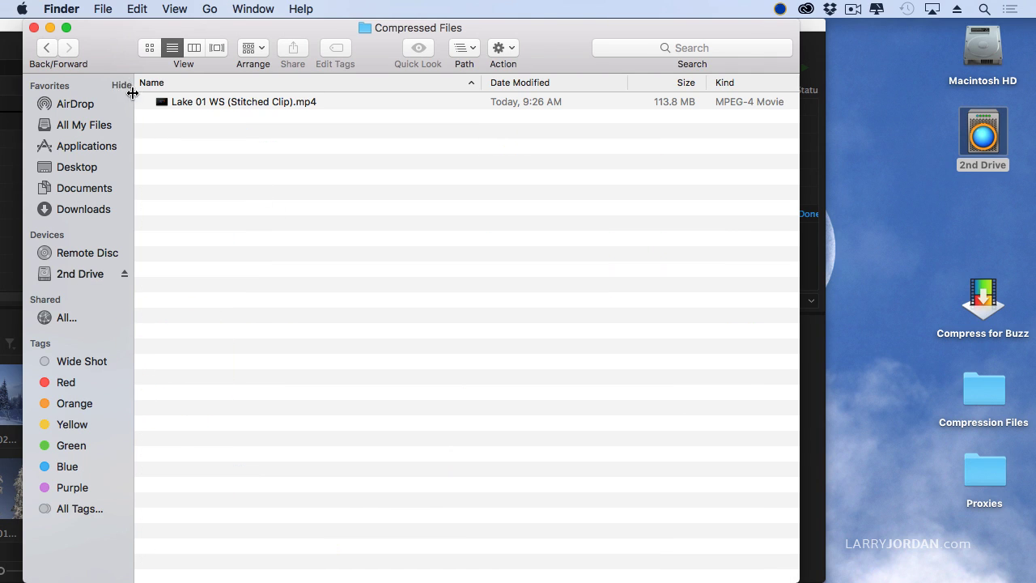
Step: Quick Look the stitched MP4, scrubbing through logo, lake interviews, wedding and final wide lake shot
left_click(195, 102)
key("space")
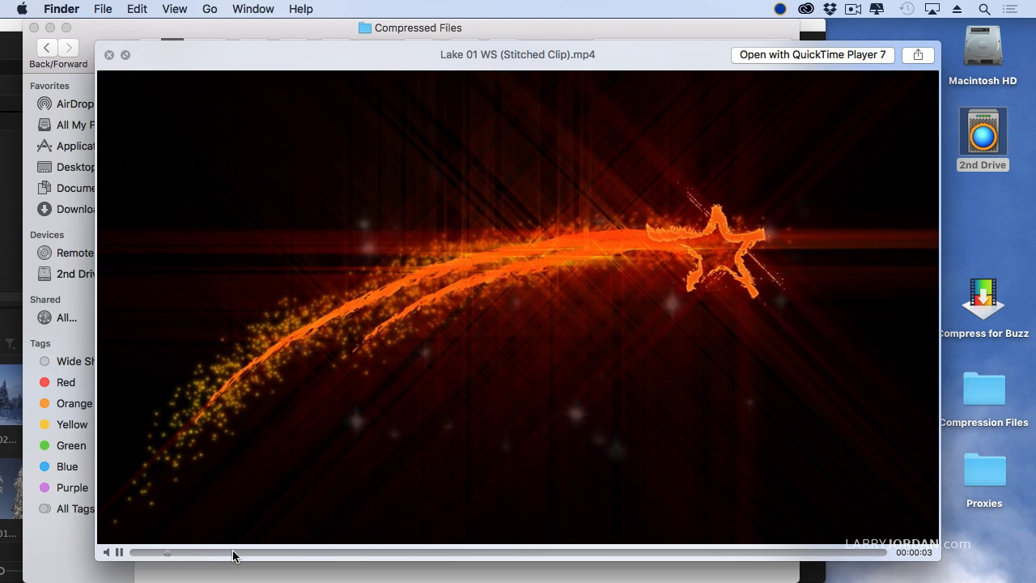
left_click(326, 552)
left_click(377, 553)
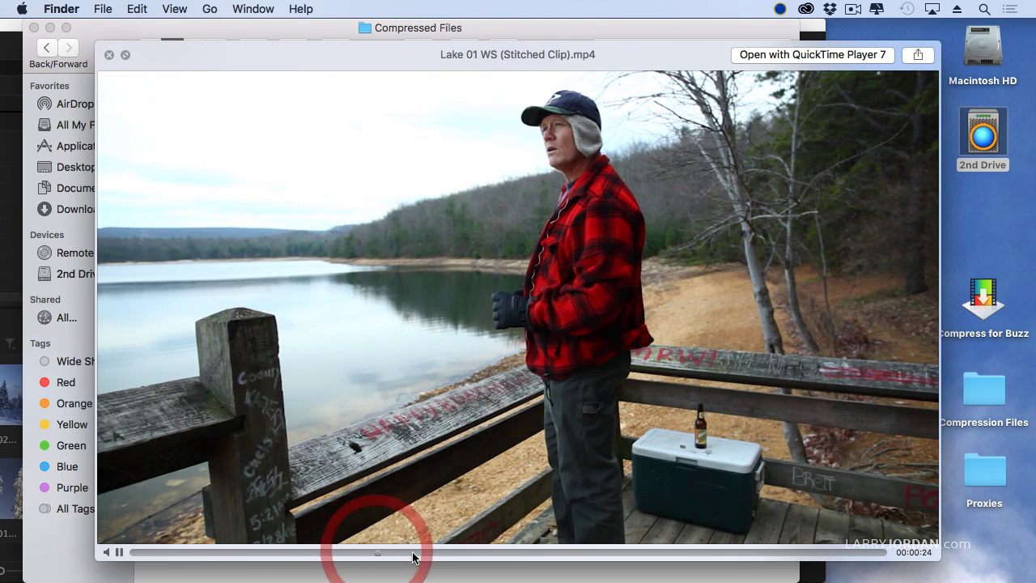
left_click(478, 552)
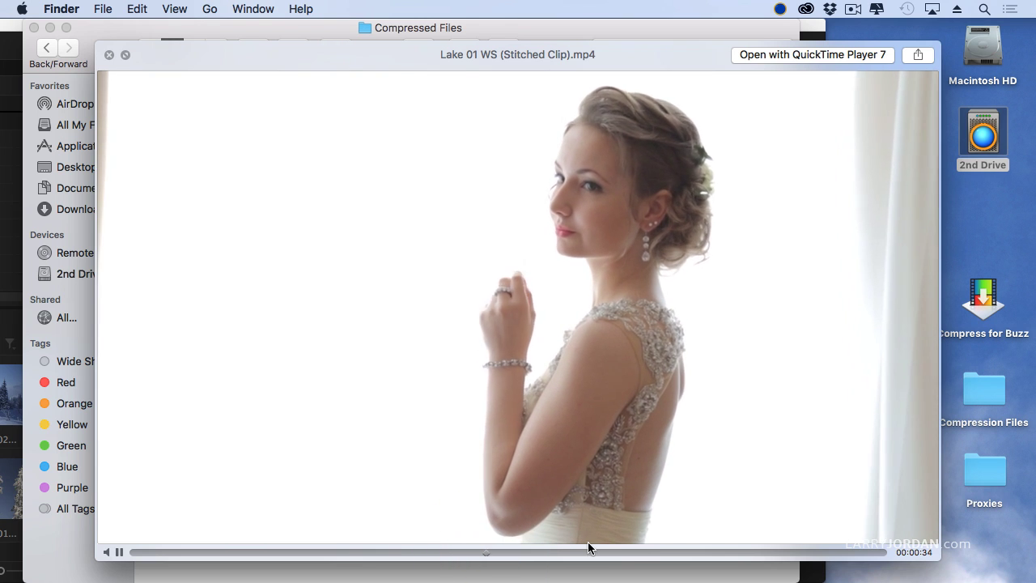
left_click(632, 553)
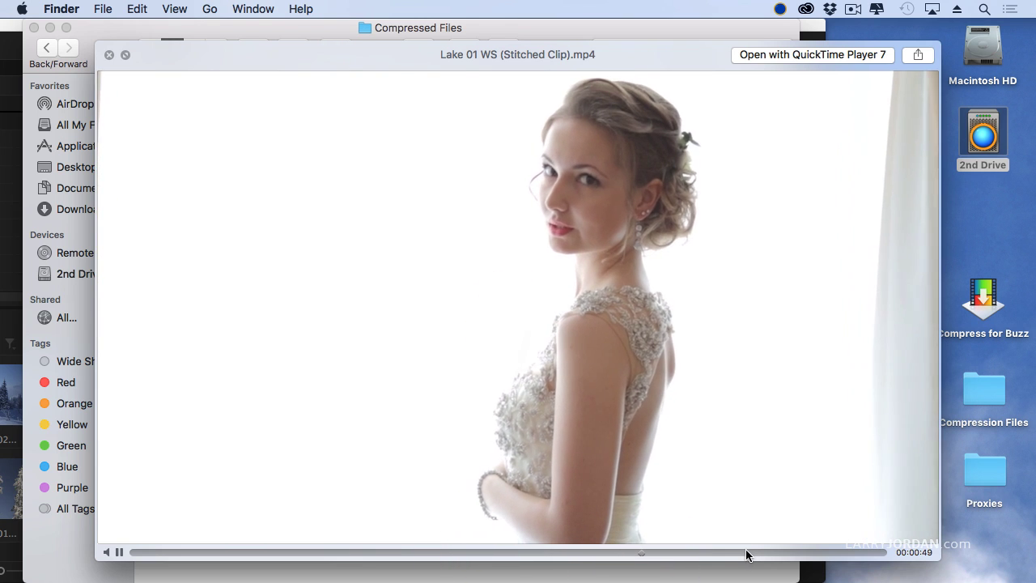
left_click(749, 553)
left_click(837, 553)
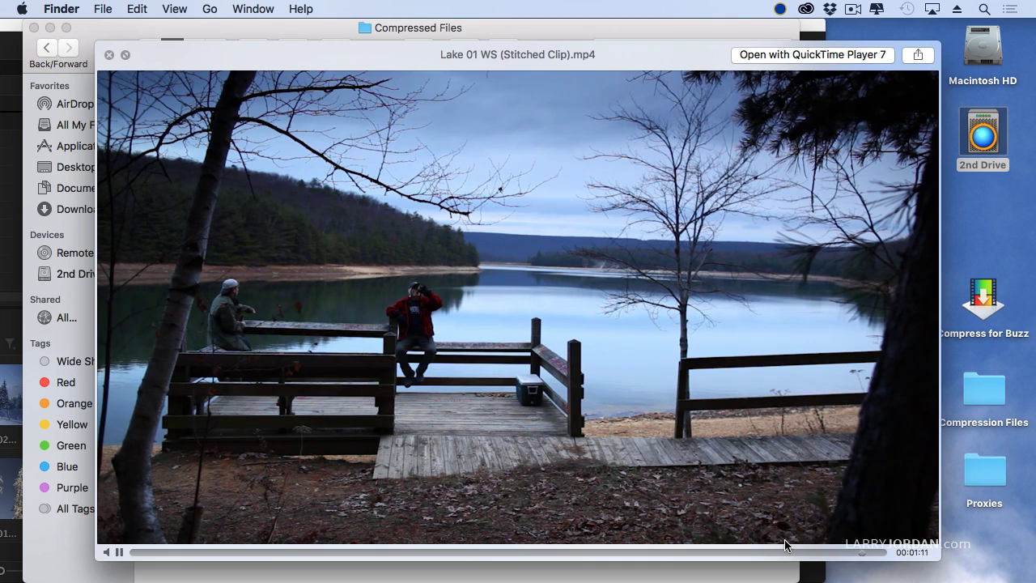
key("space")
left_click(581, 482)
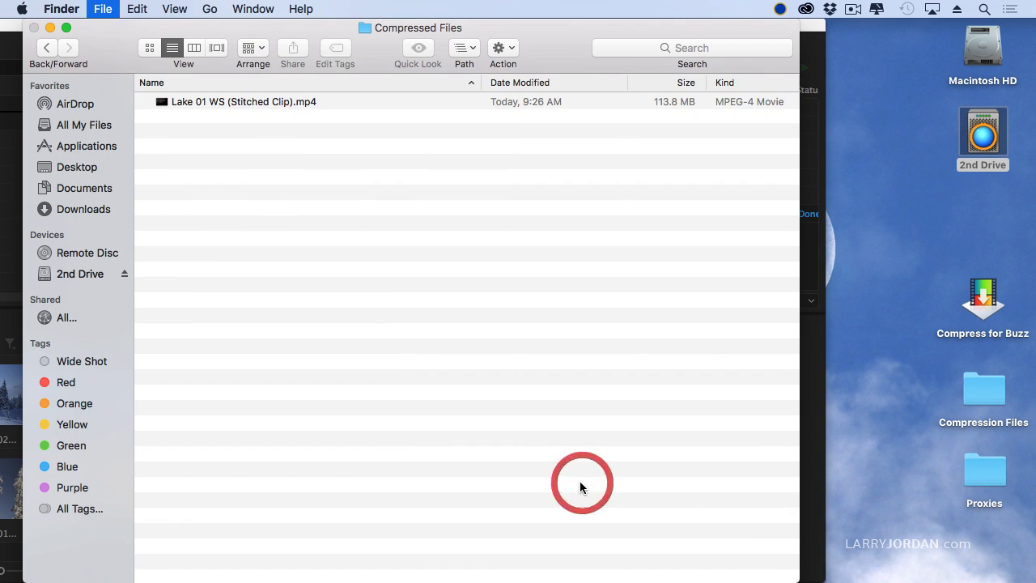
key("super+w")
Step: Bring Media Encoder back and drag it to fill the screen, showing the Done job
left_click(580, 481)
left_click_drag(442, 27, 647, 26)
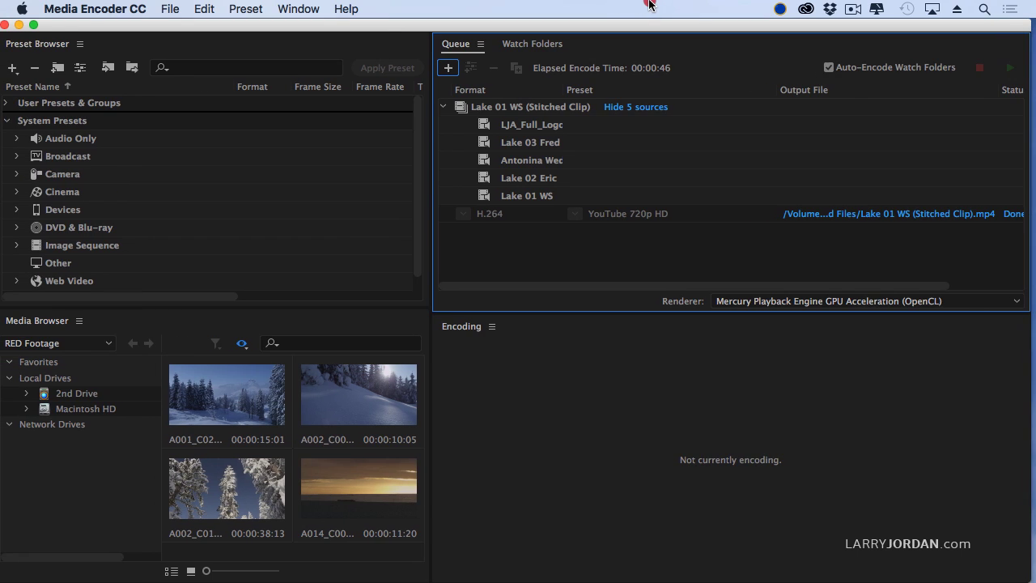
left_click(590, 25)
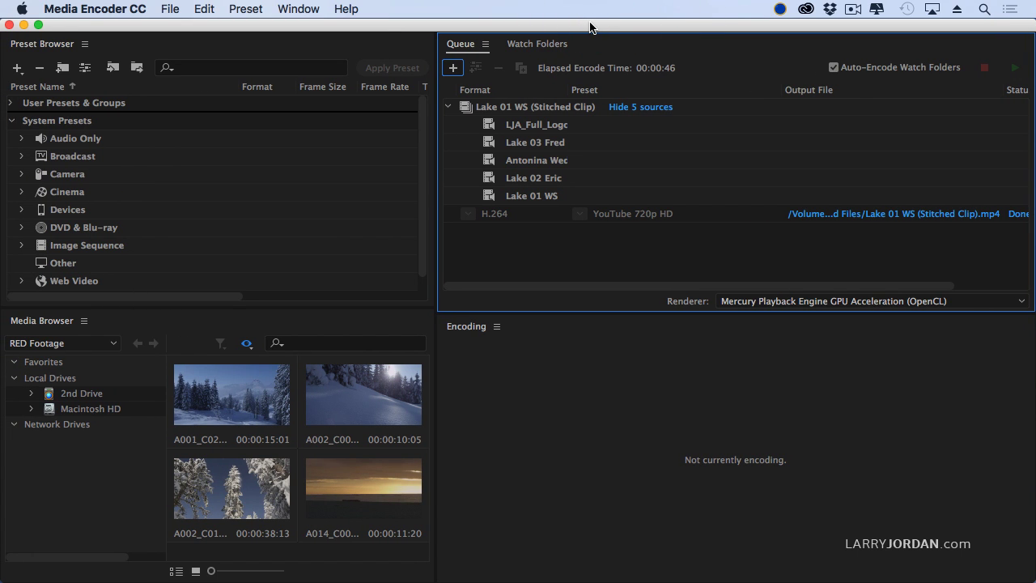